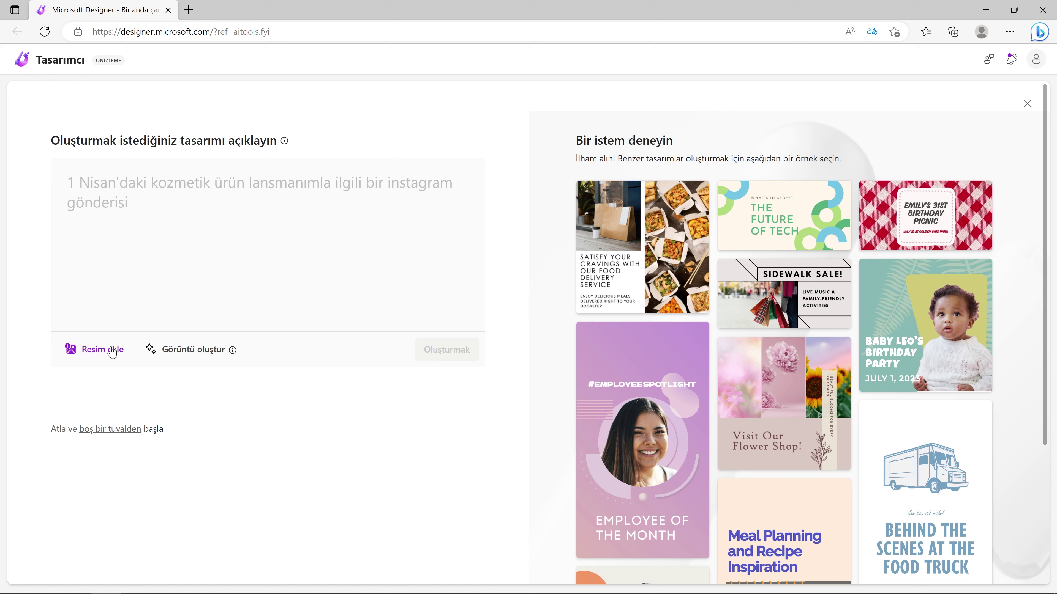
- Generate poster designs from the prompt 'Pizzacı için poster' and set them to the square (Kare) size
left_click(112, 359)
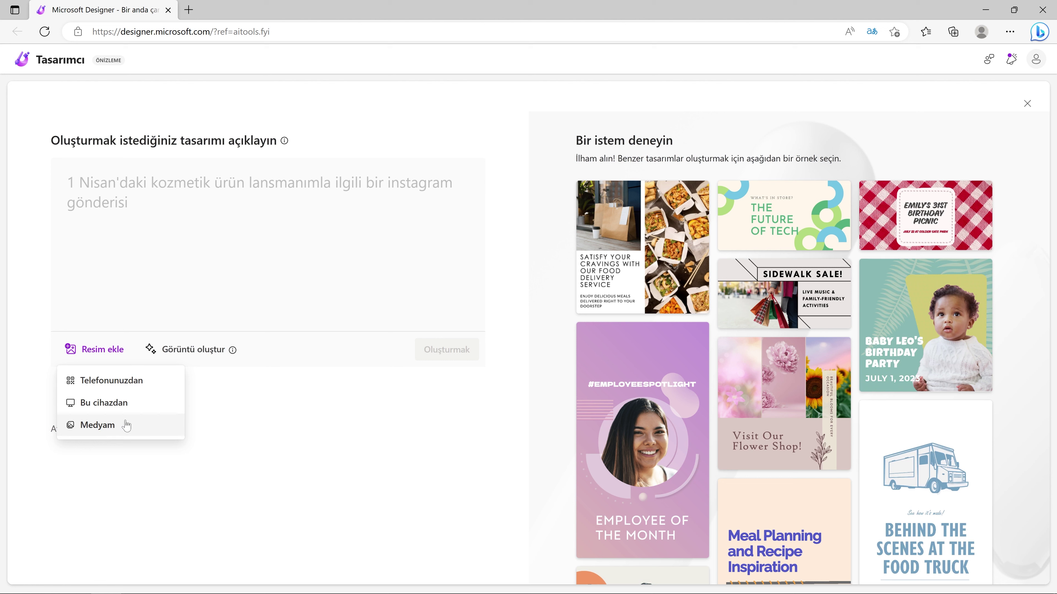
left_click(194, 349)
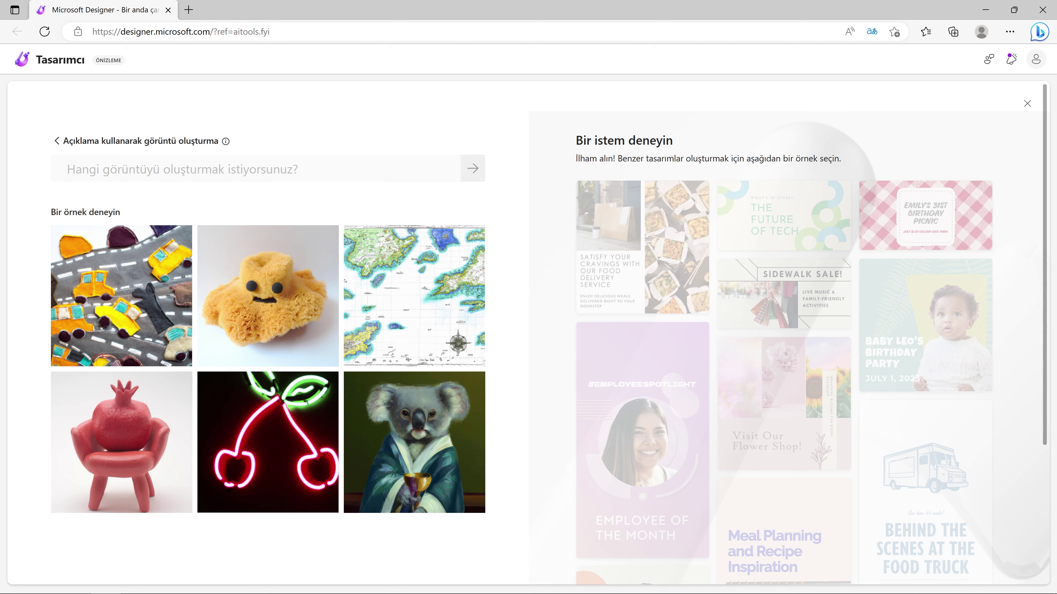
left_click(57, 141)
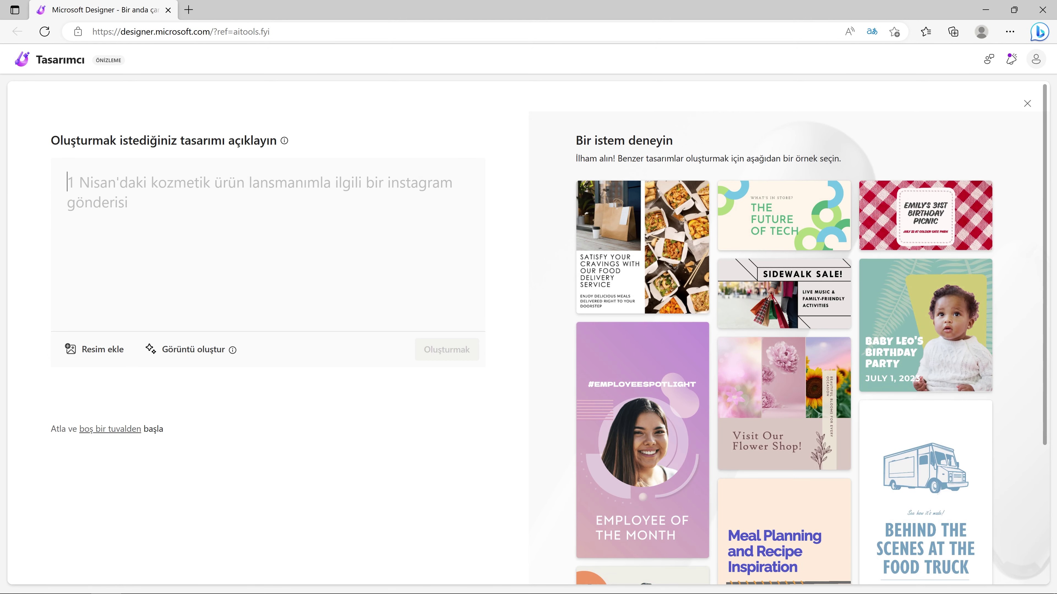
type("Pizza")
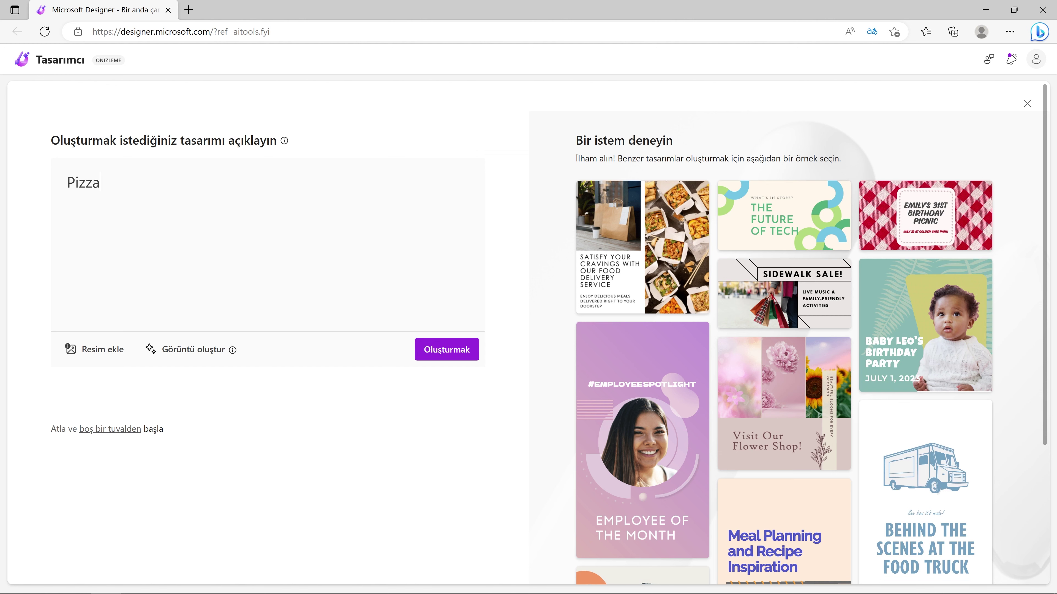
type("cı için poster")
left_click(464, 354)
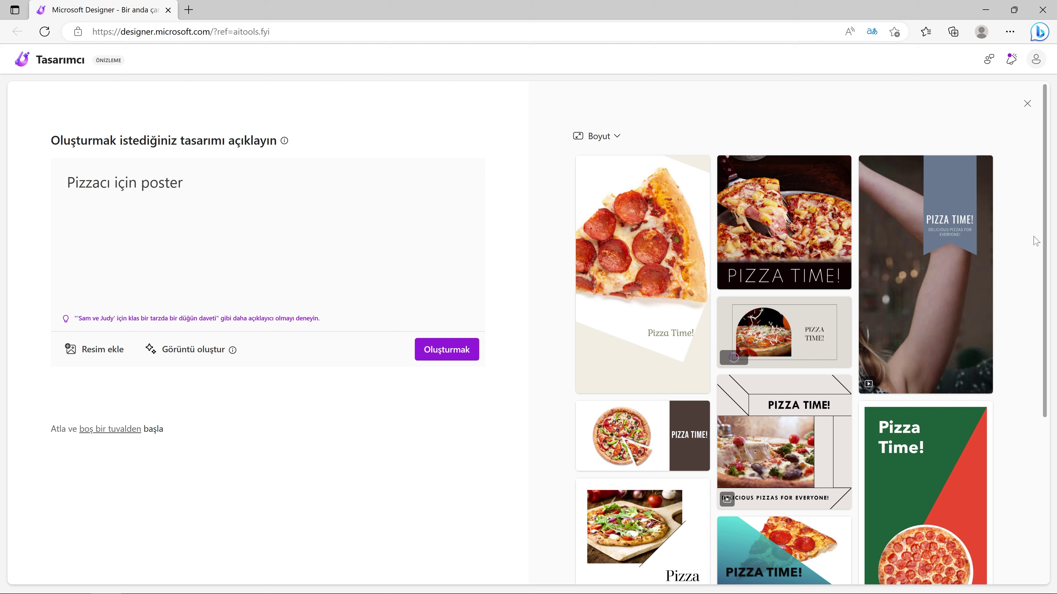
mouse_move(643, 528)
left_click(617, 139)
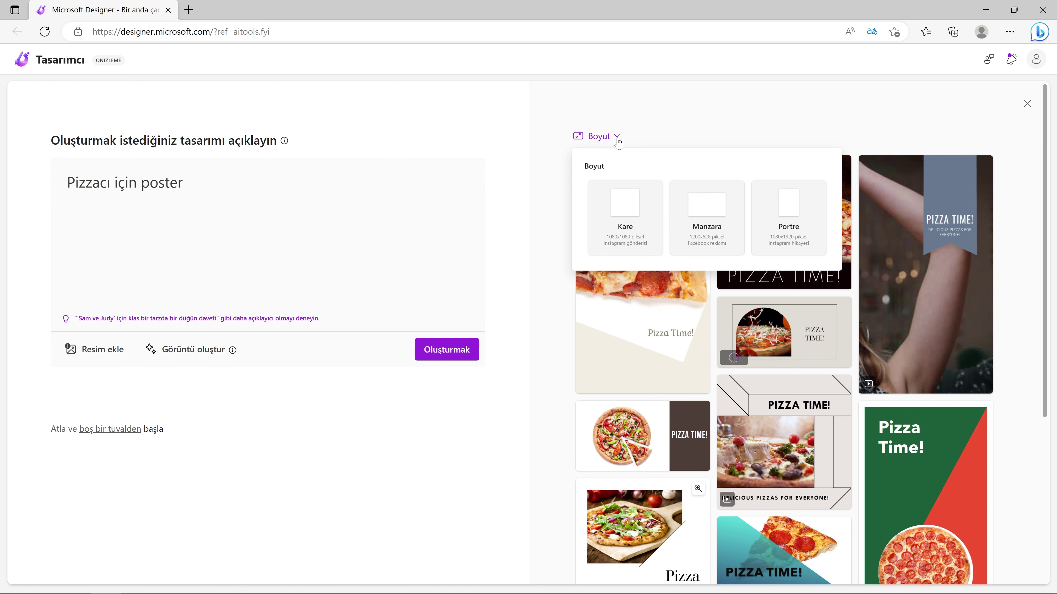
left_click(619, 217)
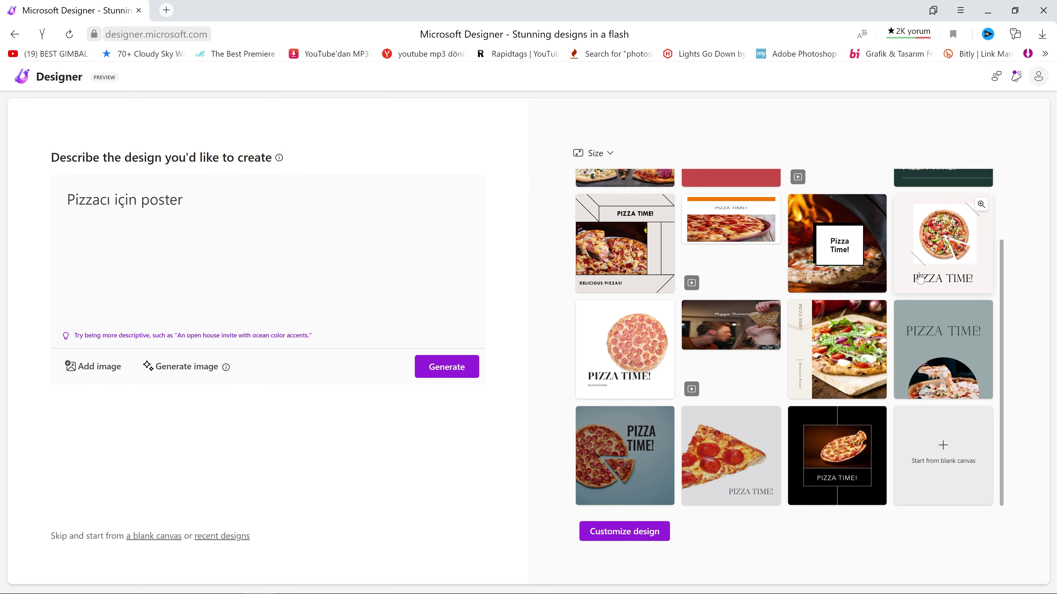
- Open the first PIZZA TIME! design, browse My media, Text and Brand kit, and select the headline
scroll(639, 218, "up", 2)
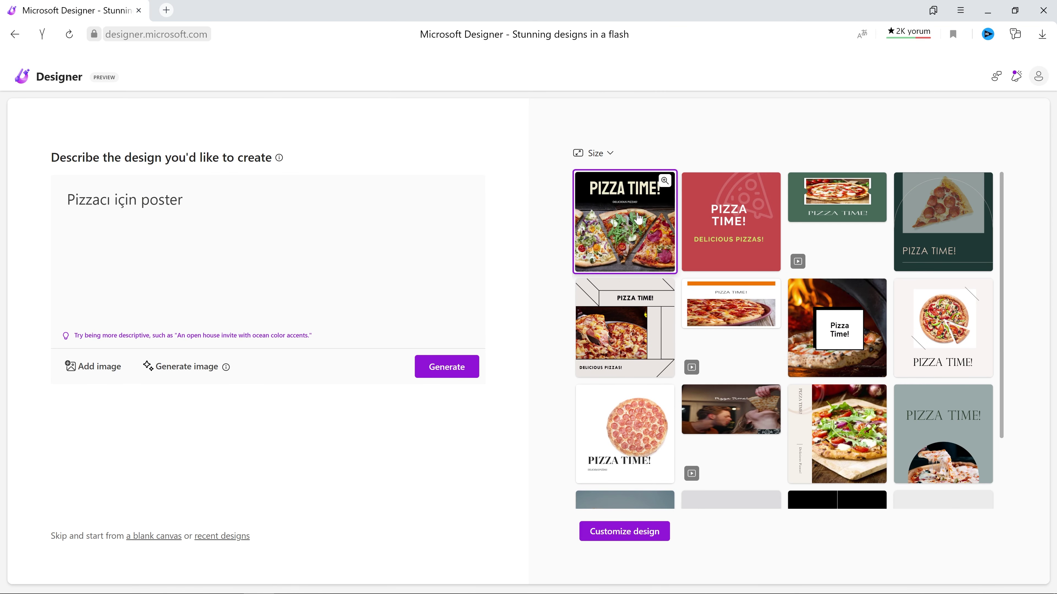
left_click(633, 533)
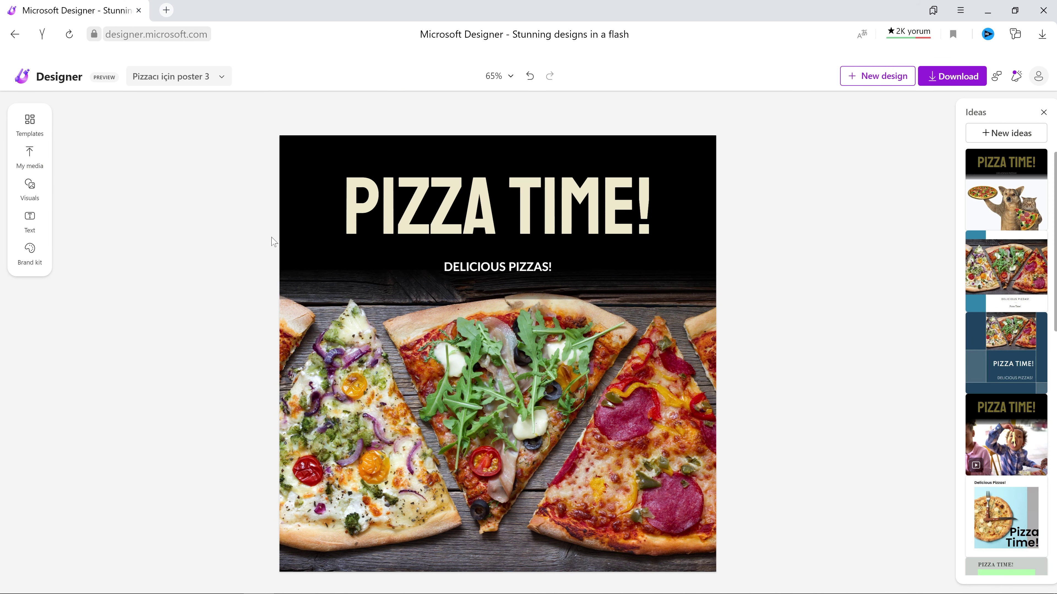
left_click(36, 169)
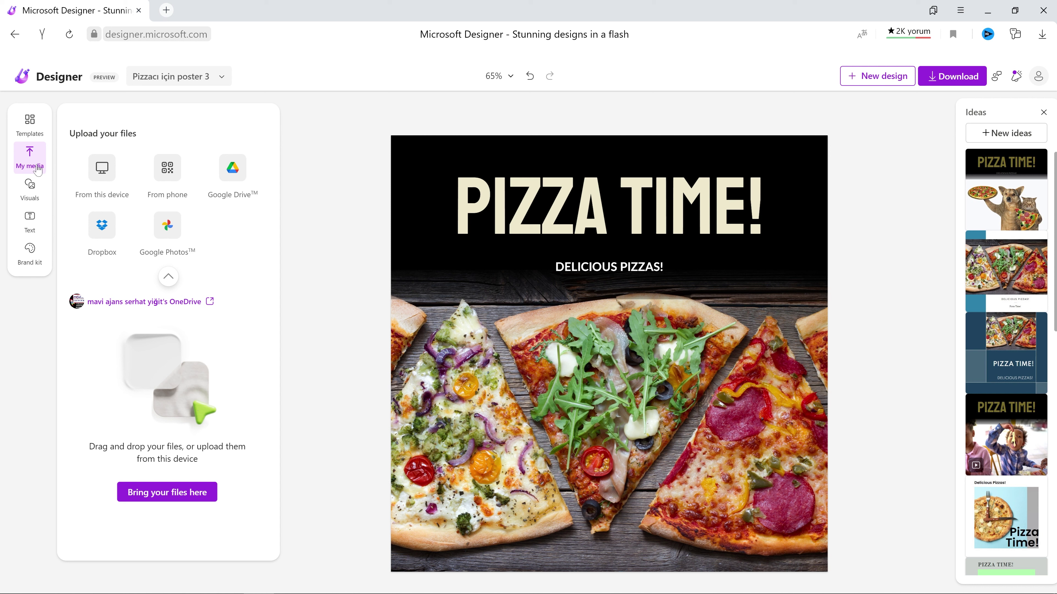
left_click(30, 221)
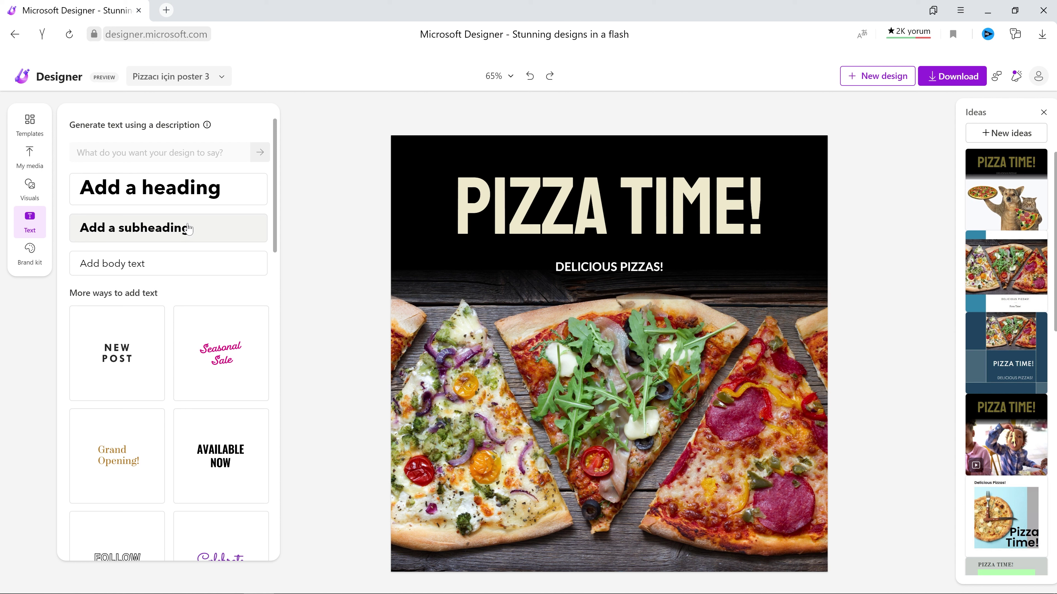
left_click(30, 252)
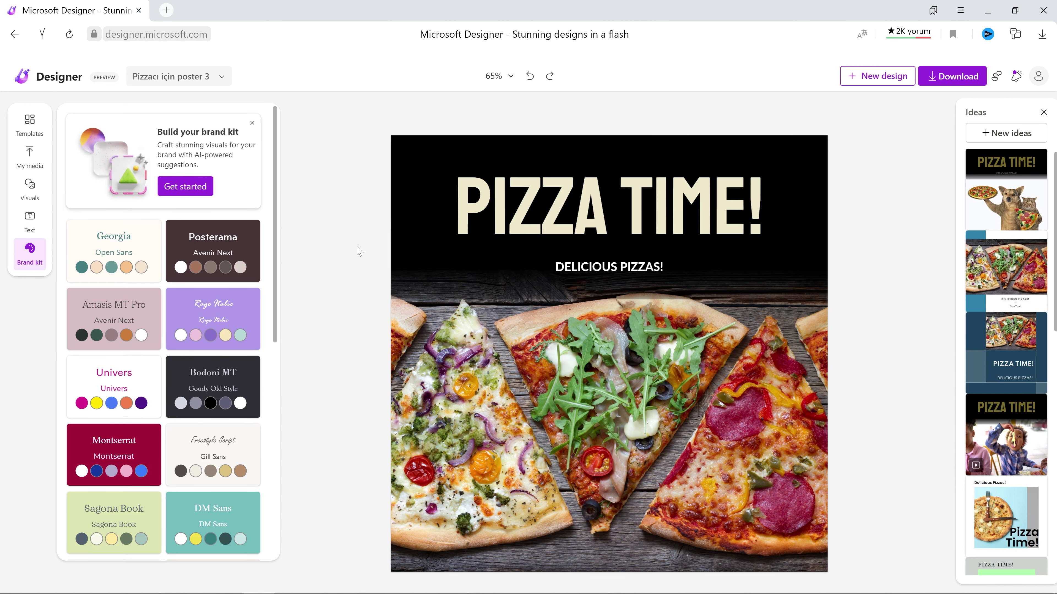
left_click(491, 204)
left_click_drag(491, 203, 771, 199)
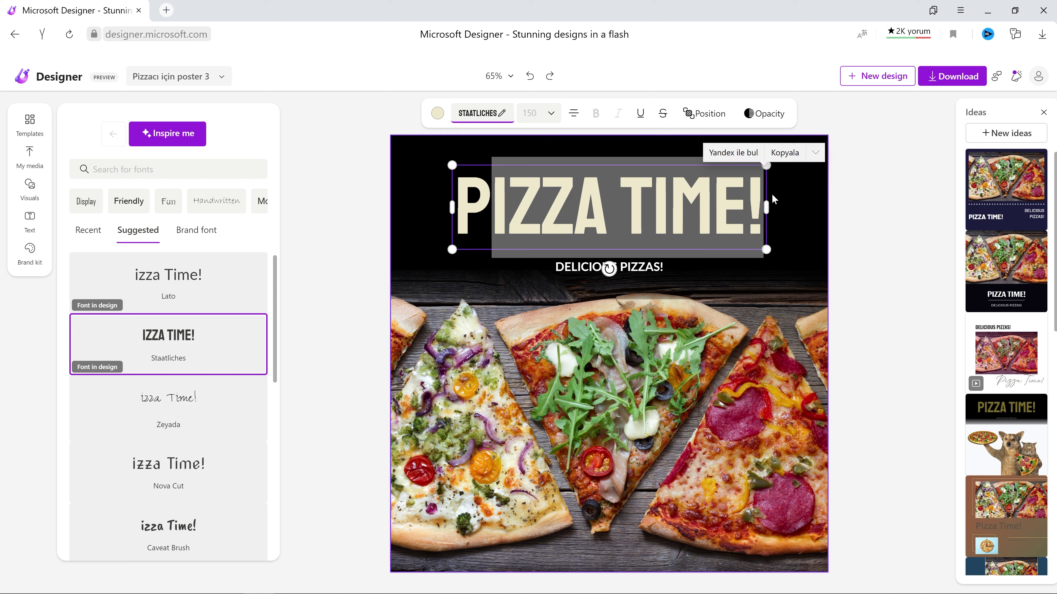
- Retype the headline as PİZZACI in pink-red and enlarge its font to 159
type("İZZACI")
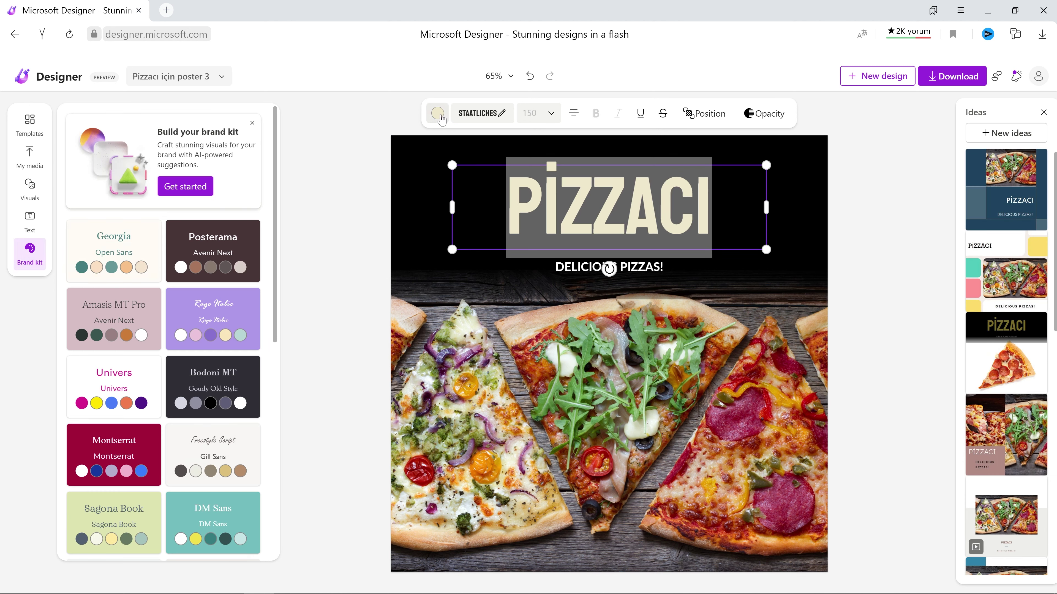
left_click(438, 113)
left_click(112, 397)
left_click(551, 113)
left_click(539, 146)
left_click_drag(543, 146, 549, 146)
- Try 57% headline opacity, restore it to full, and view the download file types
left_click(764, 113)
left_click_drag(779, 146, 822, 146)
left_click(372, 176)
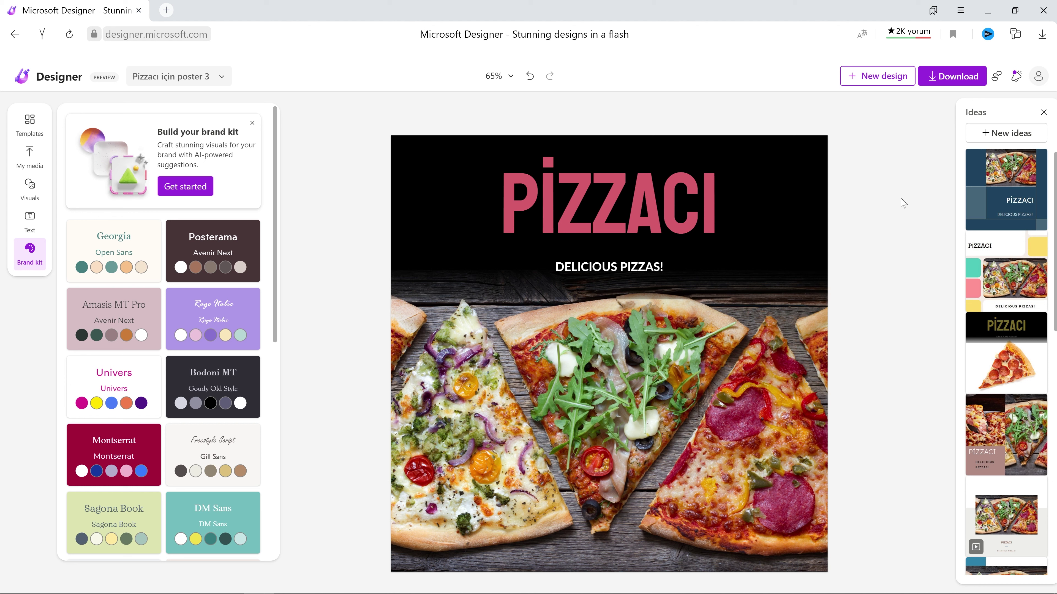
left_click(951, 76)
left_click(1026, 153)
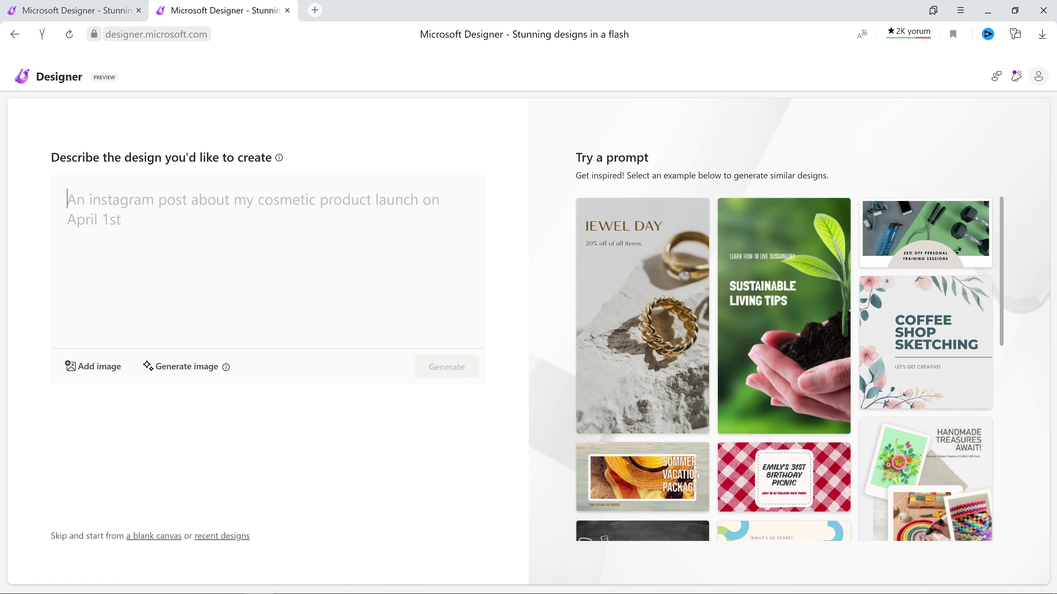
- Upload the woman's portrait photo from this computer as the design image
left_click(112, 373)
left_click(123, 420)
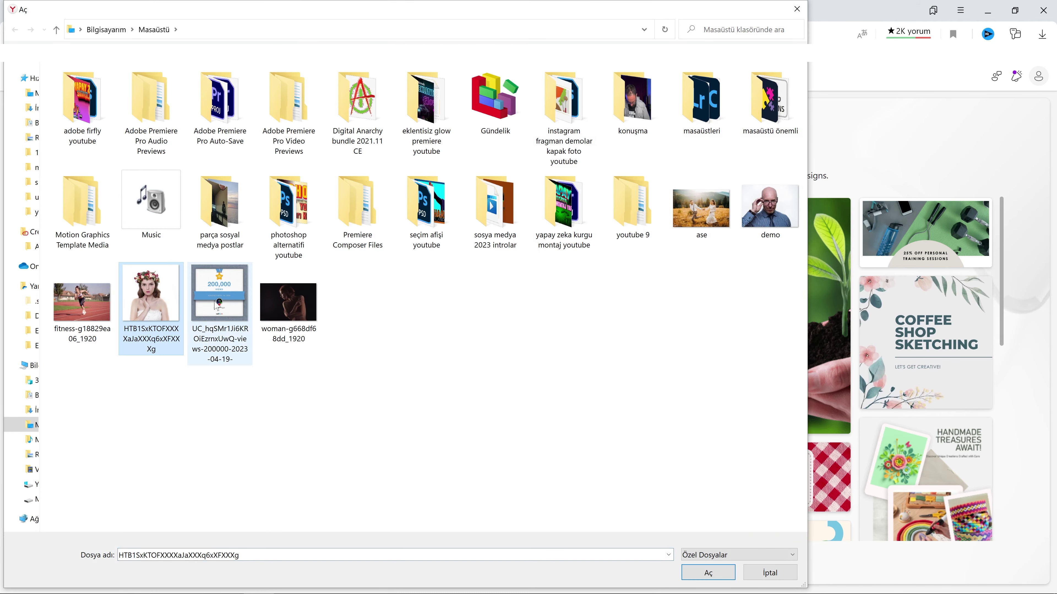
left_click(732, 573)
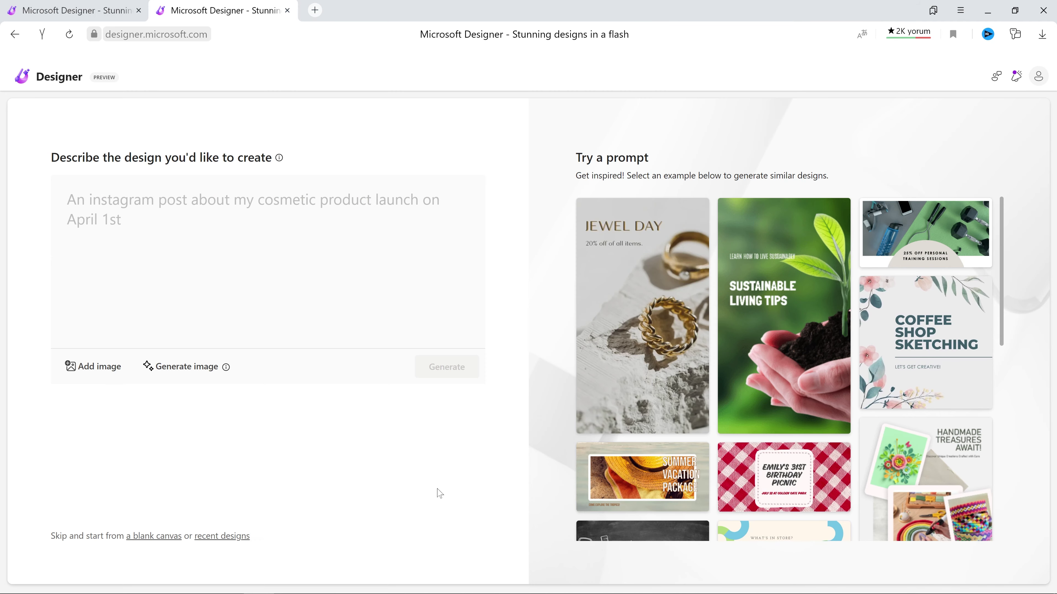
- Enter 'Güzellik Merkezi' and open the peach-banner story design in the editor
type("Güzellik Mer")
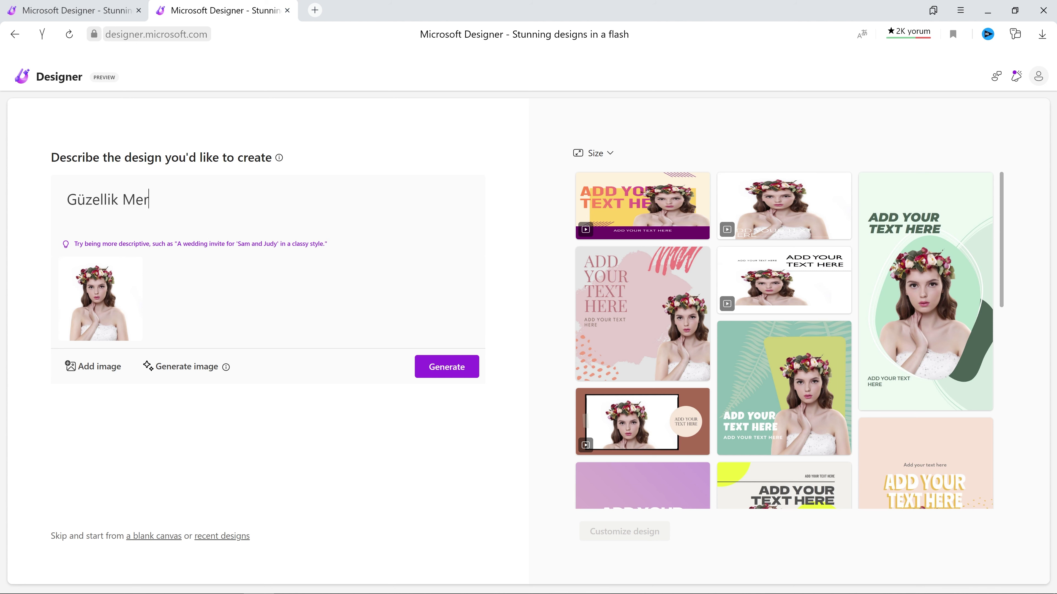
type("kezi")
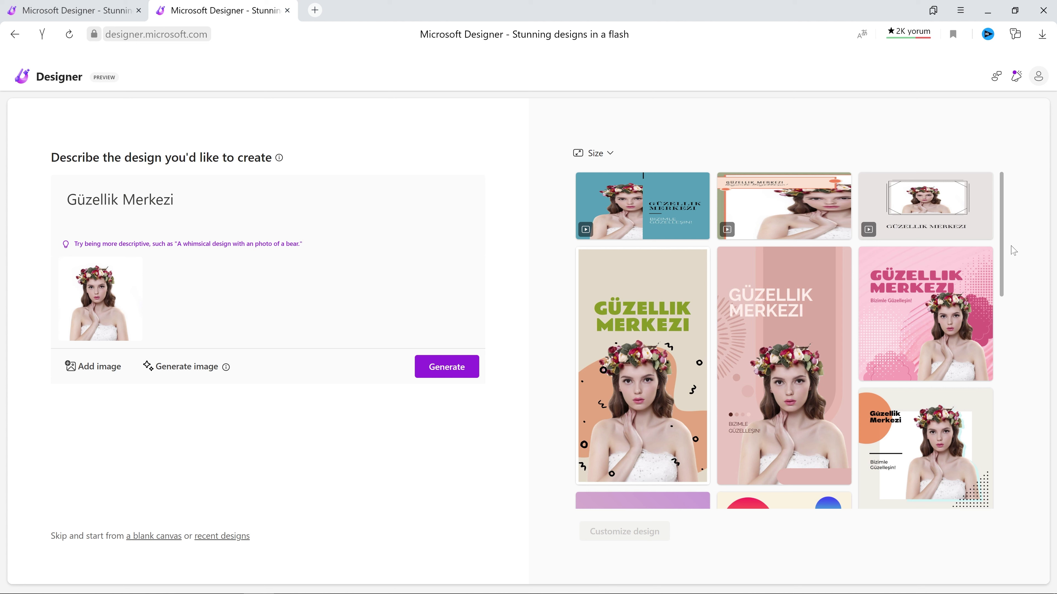
left_click(755, 229)
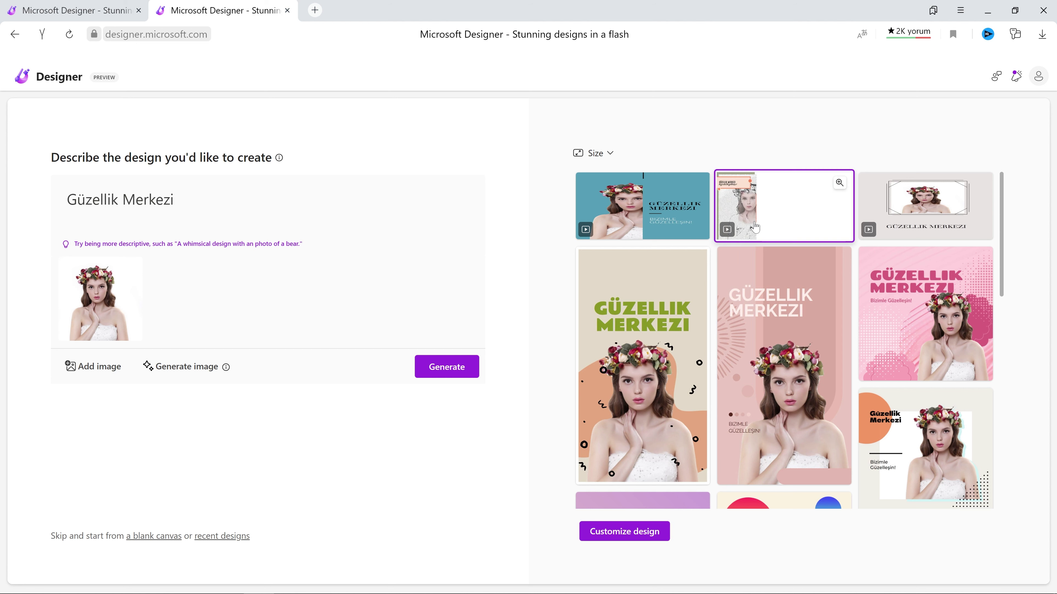
left_click(649, 537)
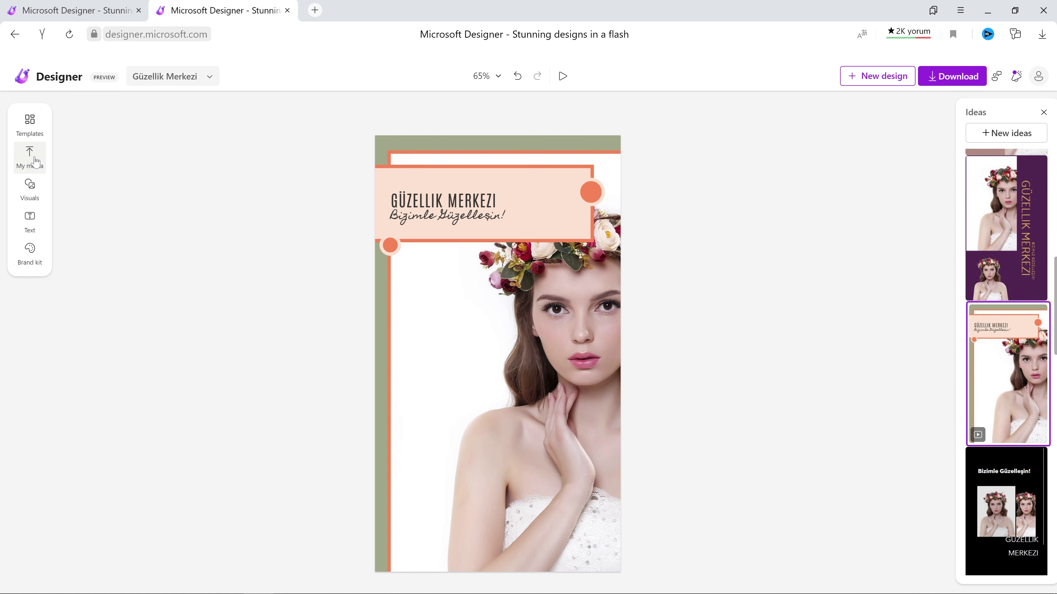
left_click(952, 75)
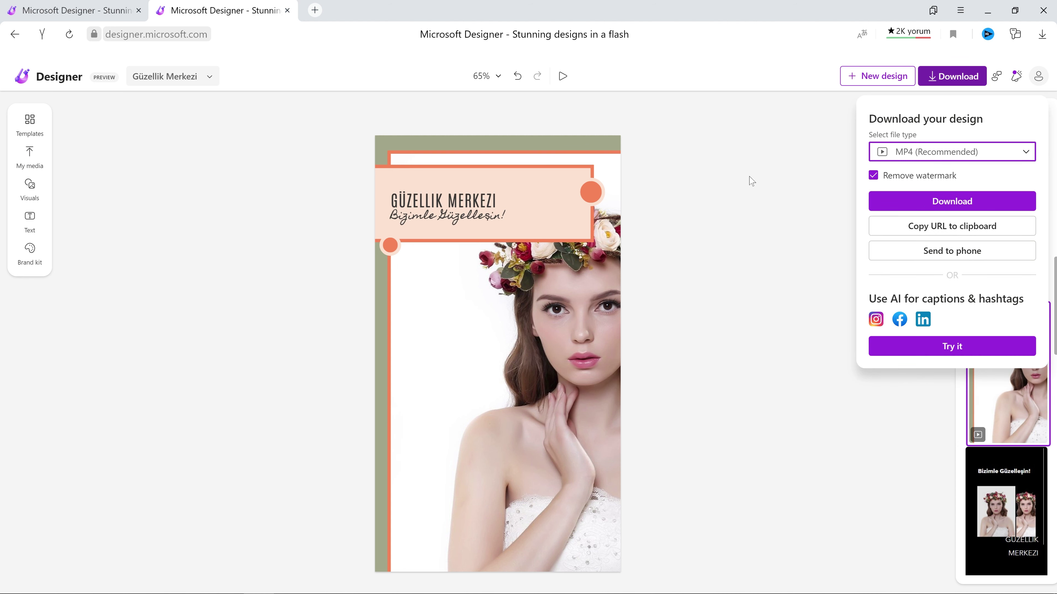
- Download the Güzellik Merkezi story using the recommended MP4 file type
left_click(952, 202)
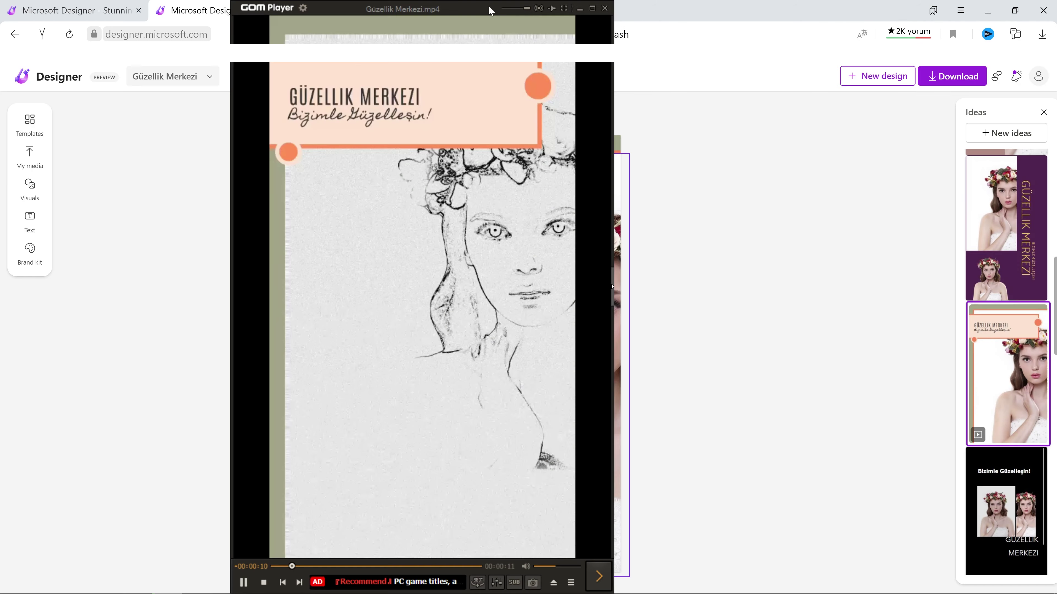
left_click_drag(491, 8, 519, 8)
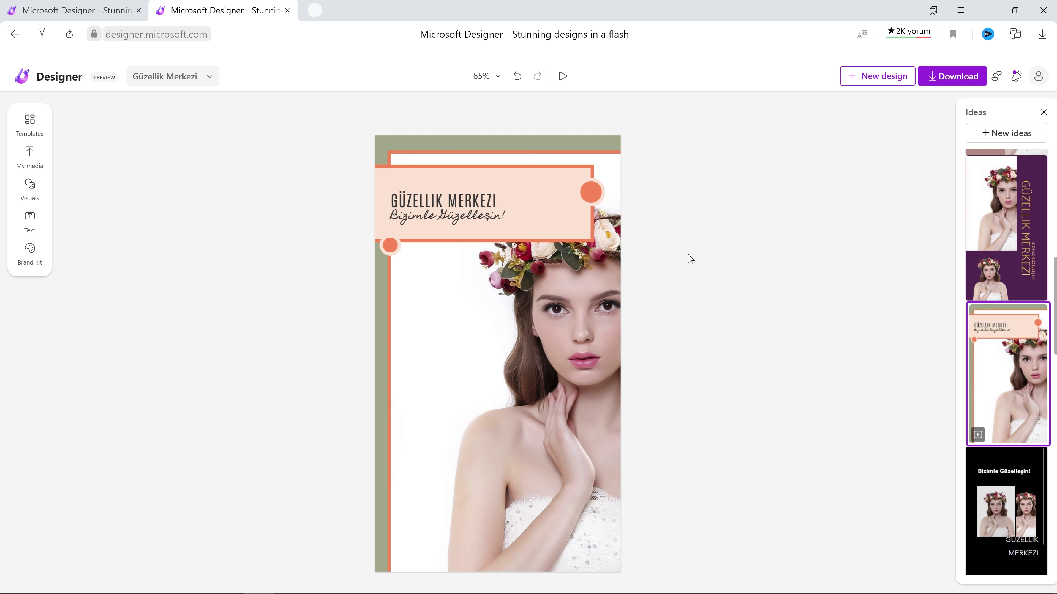
- Start a new design and generate images for 'Gün batımında bir yelkenli'
left_click(874, 79)
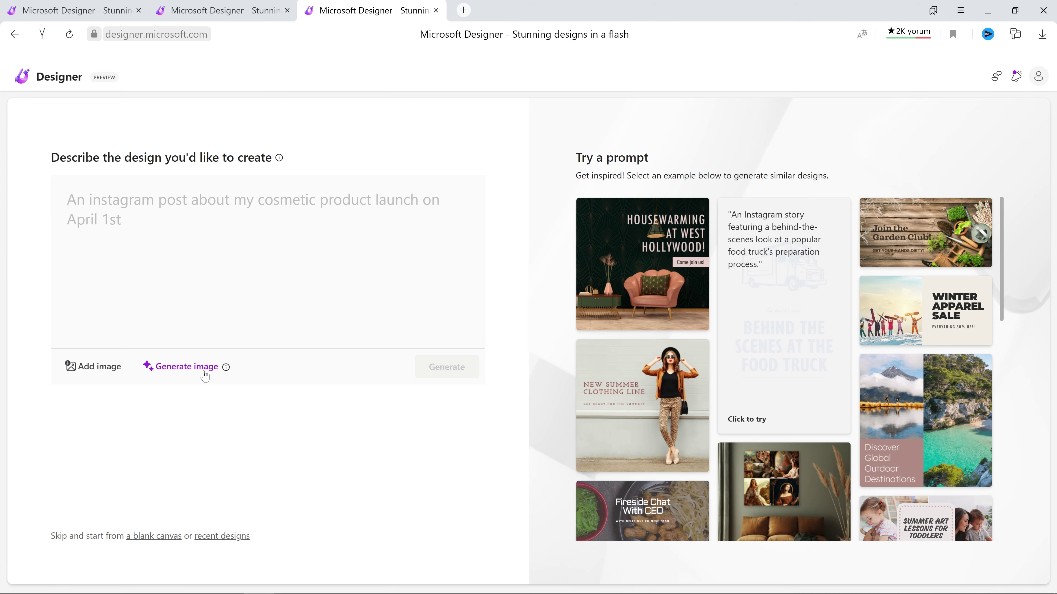
left_click(186, 366)
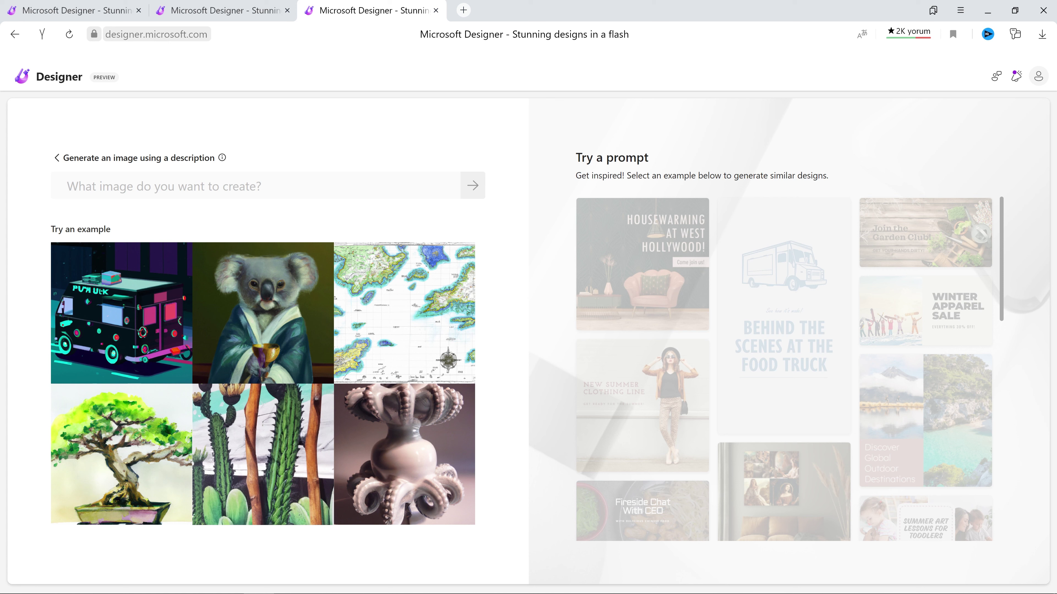
type("Gün batımında")
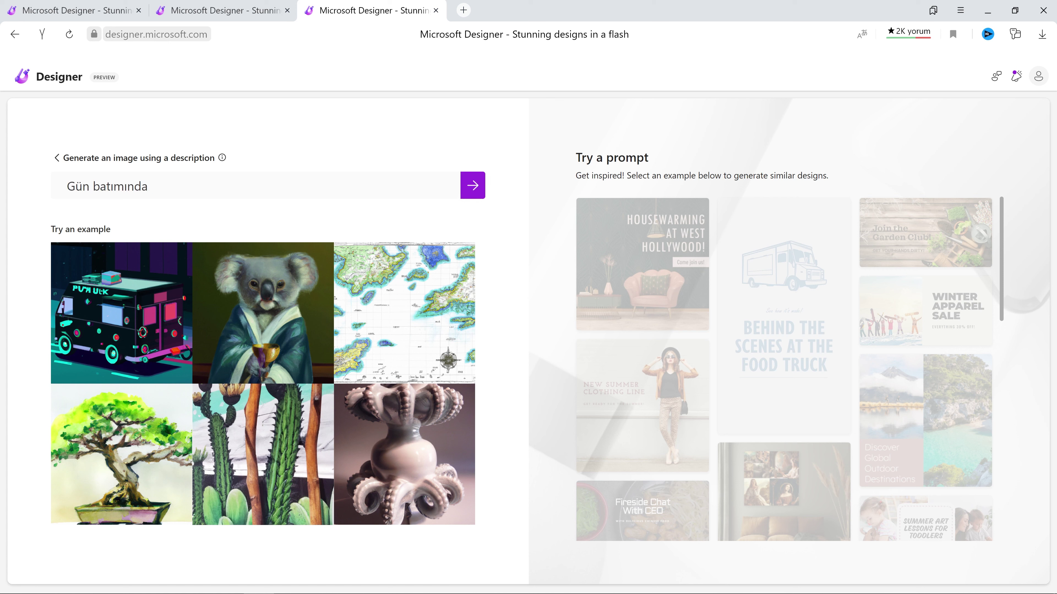
type(" bir yel")
type("kenli")
left_click(473, 186)
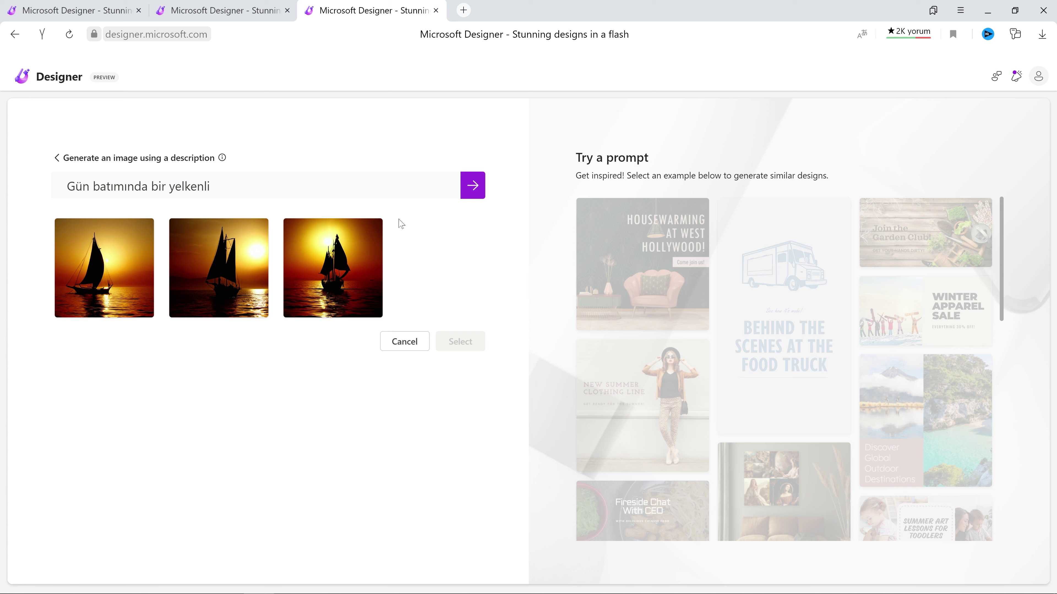
- Preview the generated sailboat images and use the third one for the design
left_click(104, 268)
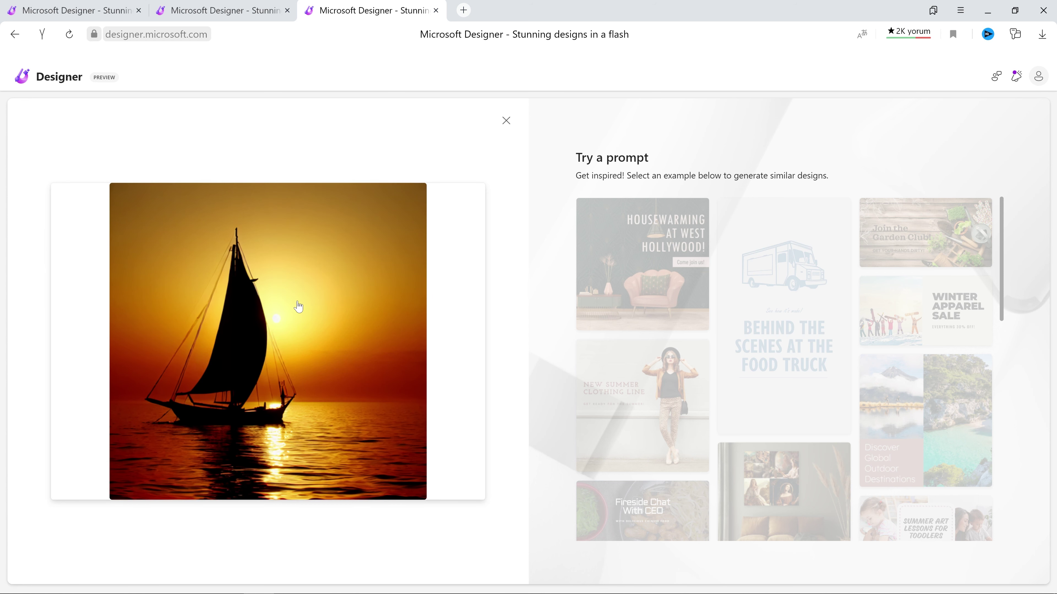
key("Right")
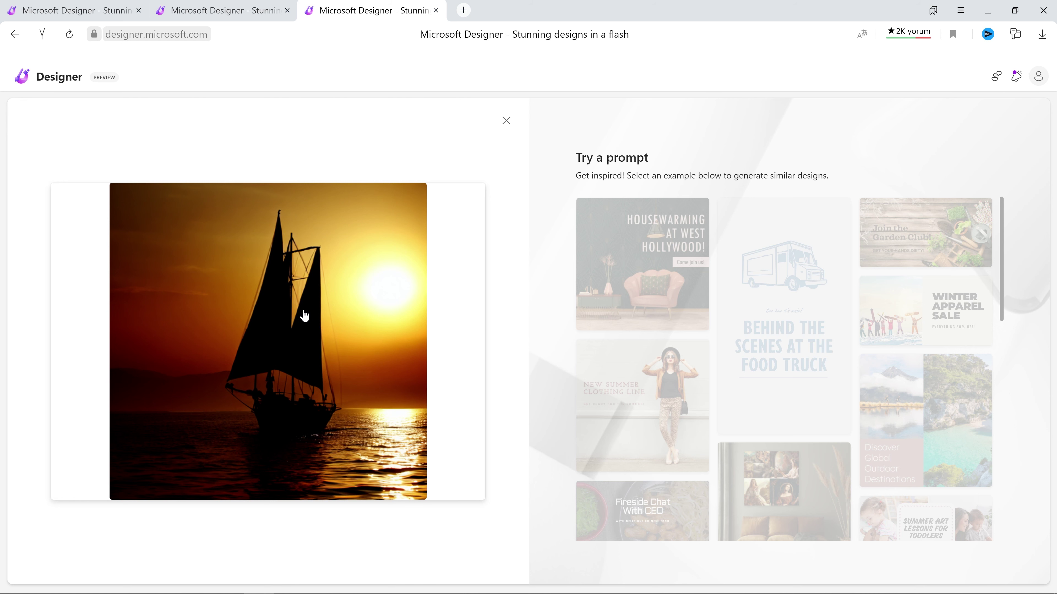
key("Escape")
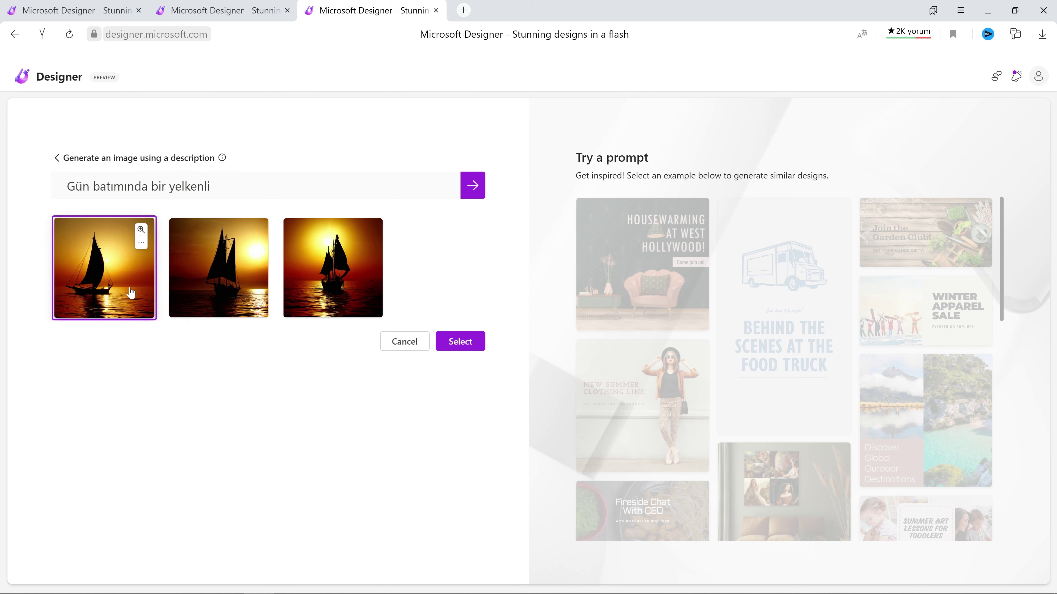
left_click(333, 288)
left_click(460, 342)
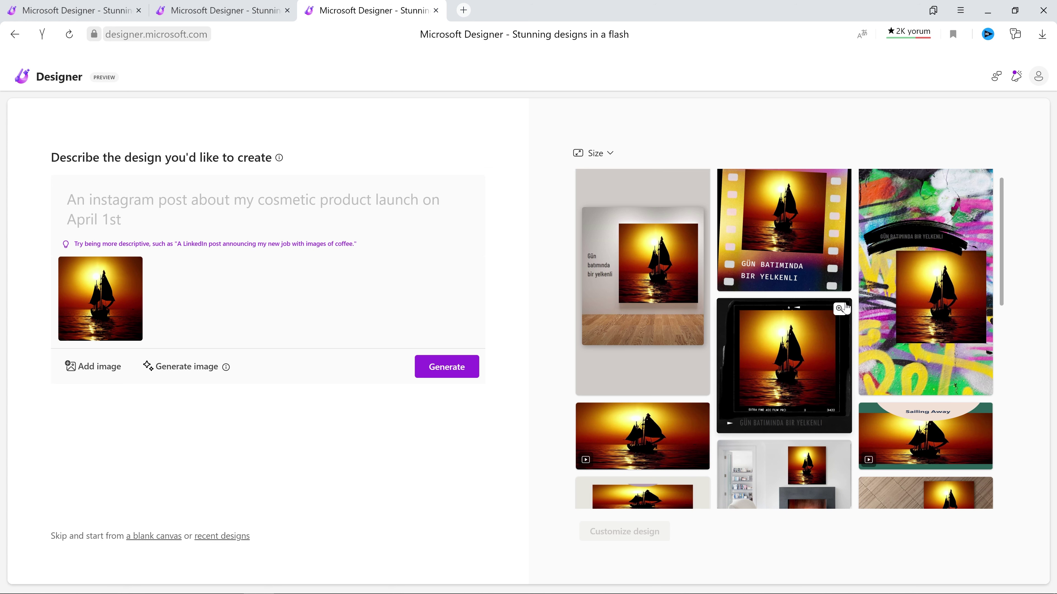
- Open the plain full-image sailboat design in the editor
scroll(832, 333, "down", 5)
left_click(805, 341)
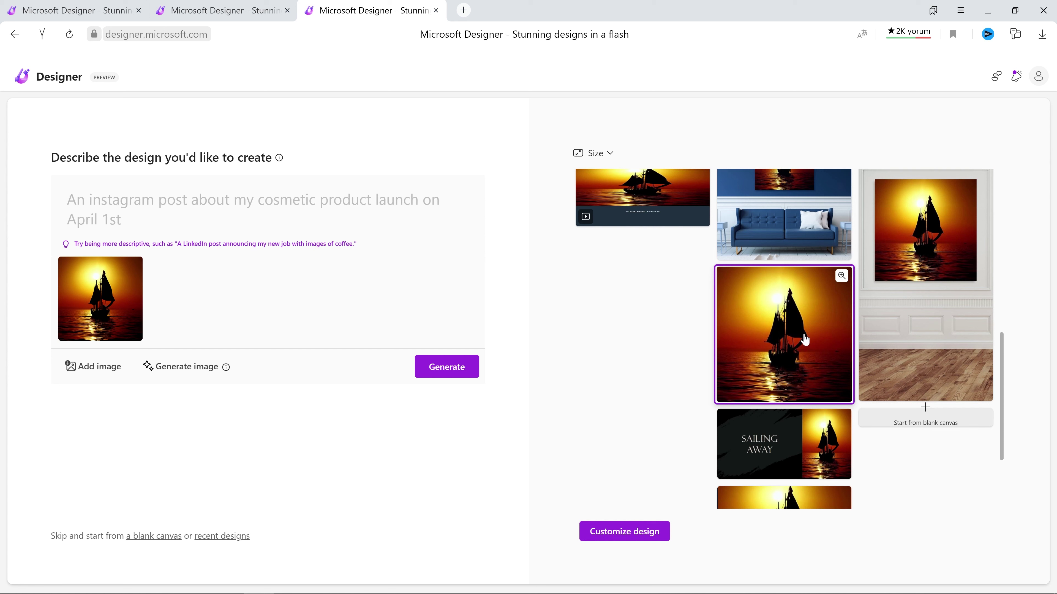
scroll(797, 366, "up", 4)
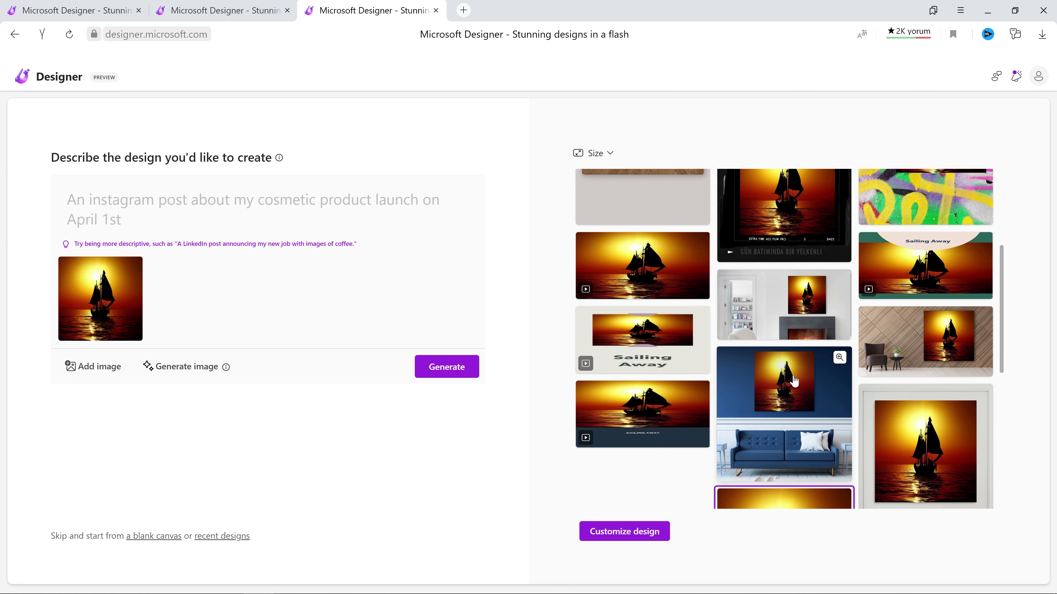
left_click(630, 535)
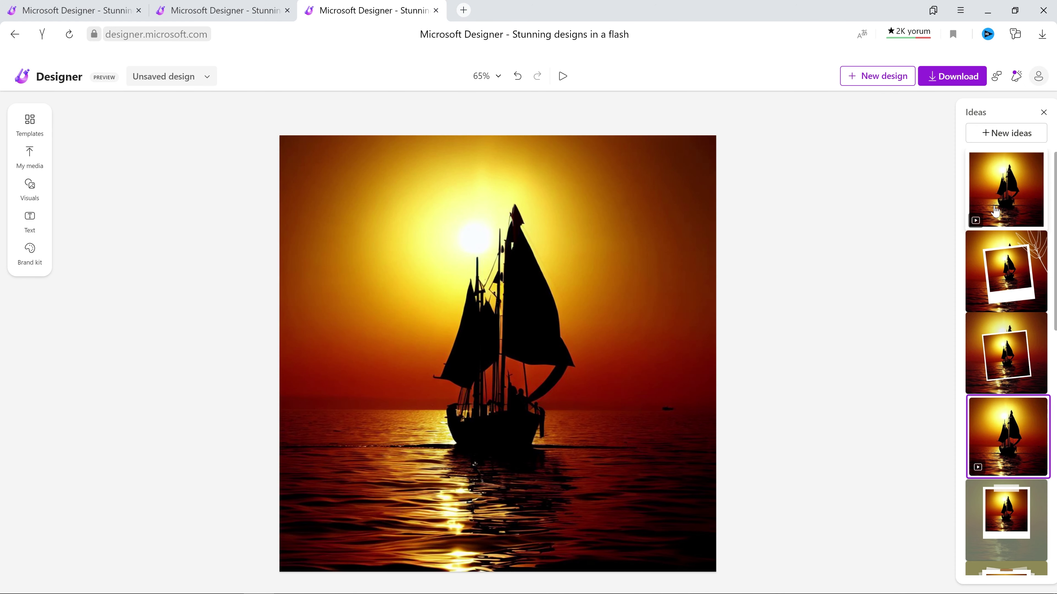